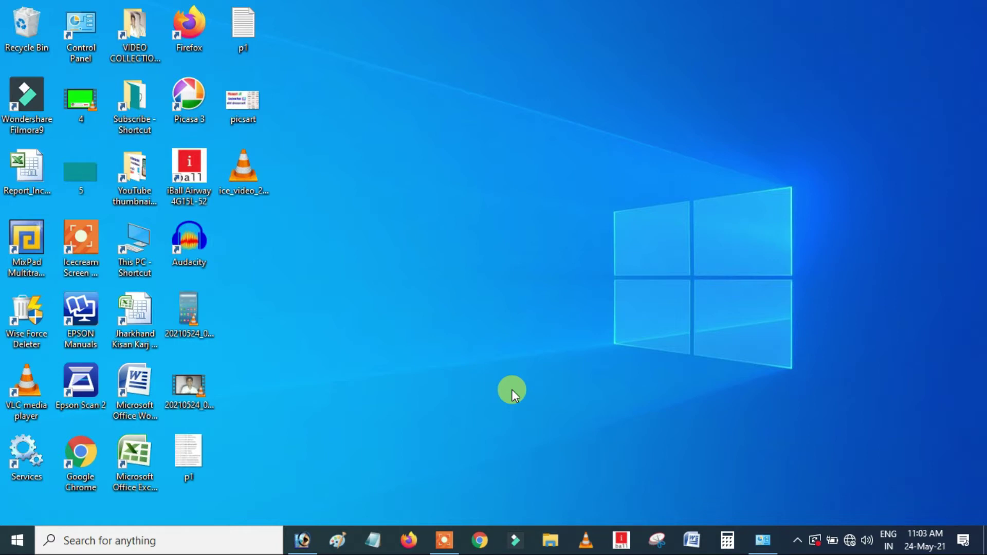
- Restore the blank Untitled-1 Photoshop document from the taskbar
left_click(294, 548)
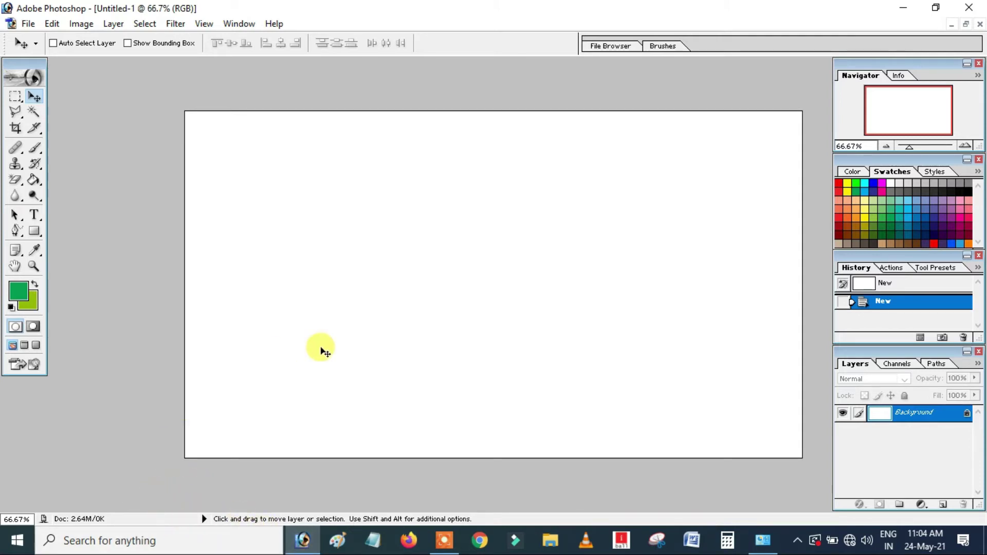
- Add the green Hindi word विकास (typed as 'odkl') as text and move it up-left
left_click(34, 216)
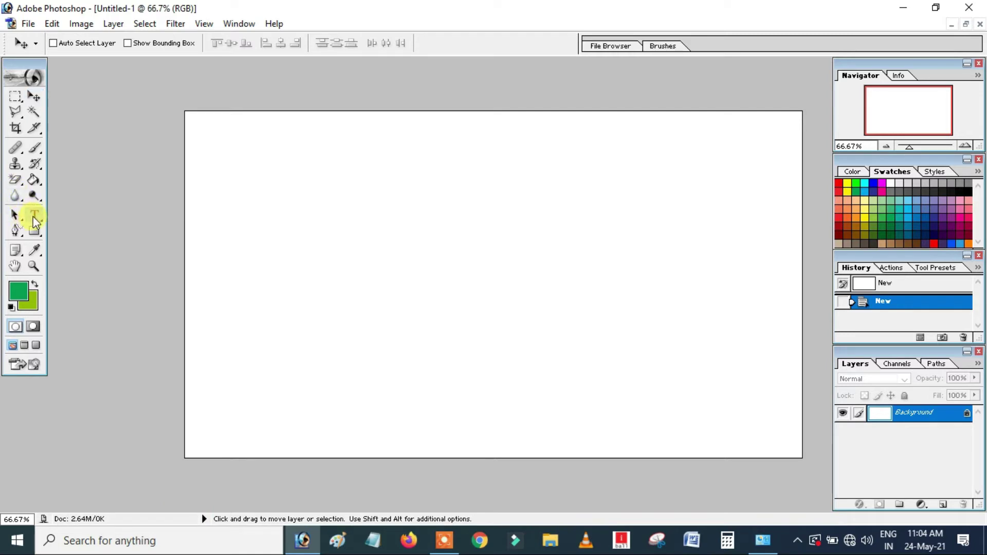
left_click(389, 333)
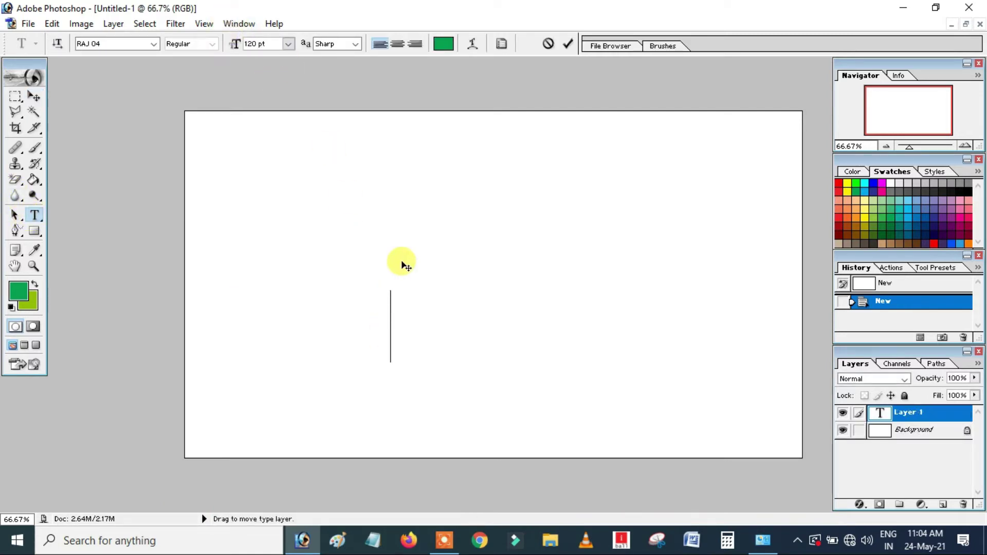
type("f")
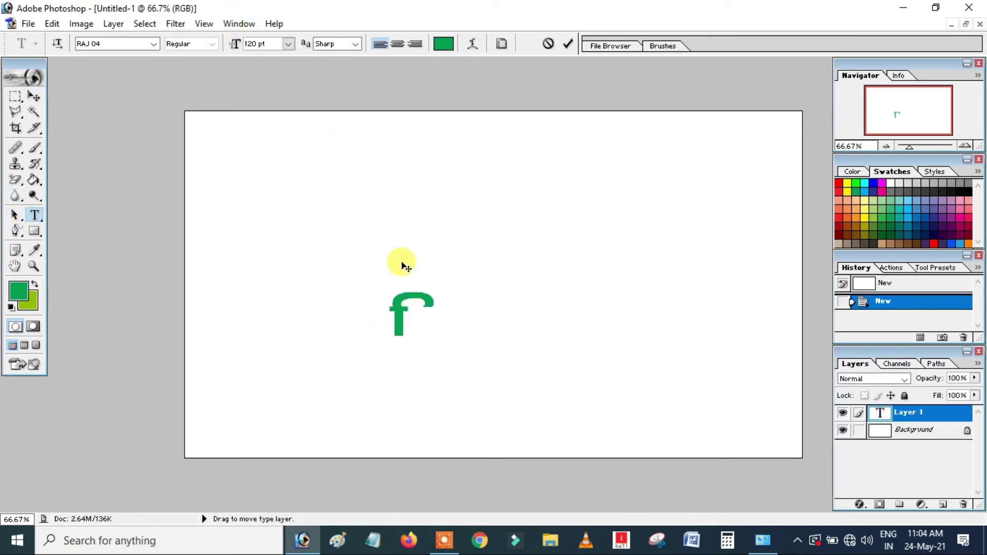
type("i")
key("BackSpace")
type("odkl")
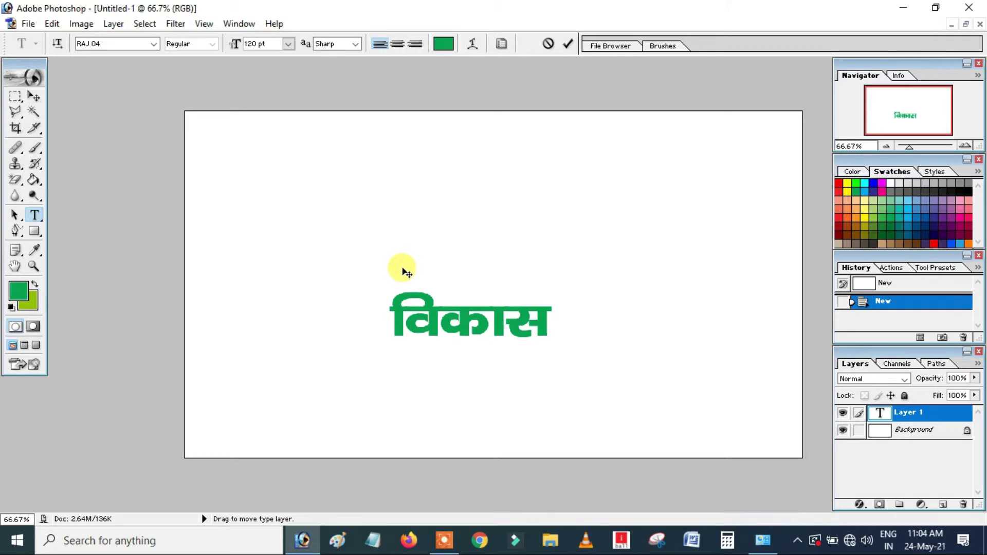
left_click_drag(561, 390, 529, 316)
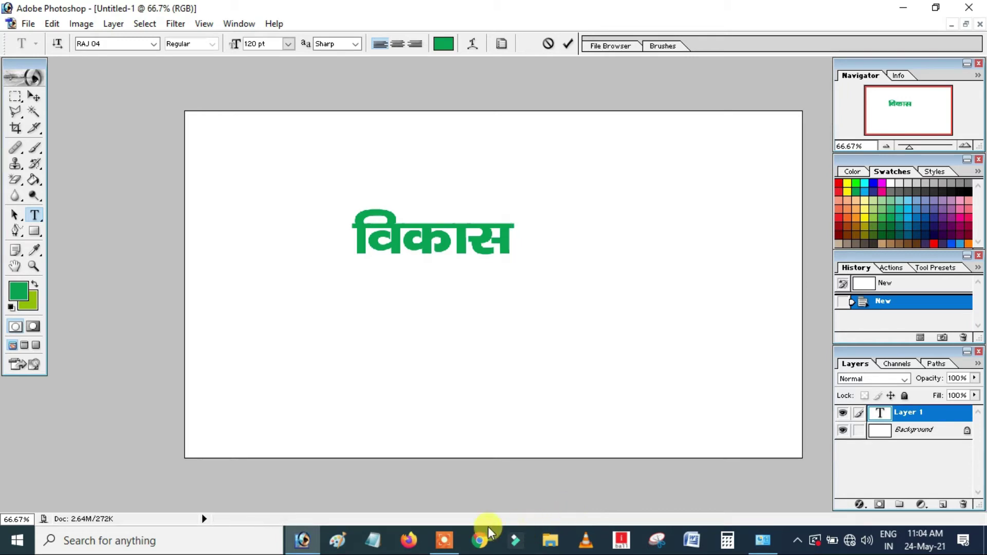
- Open File Explorer and browse drive D to the SOFTWERE folder
left_click(550, 540)
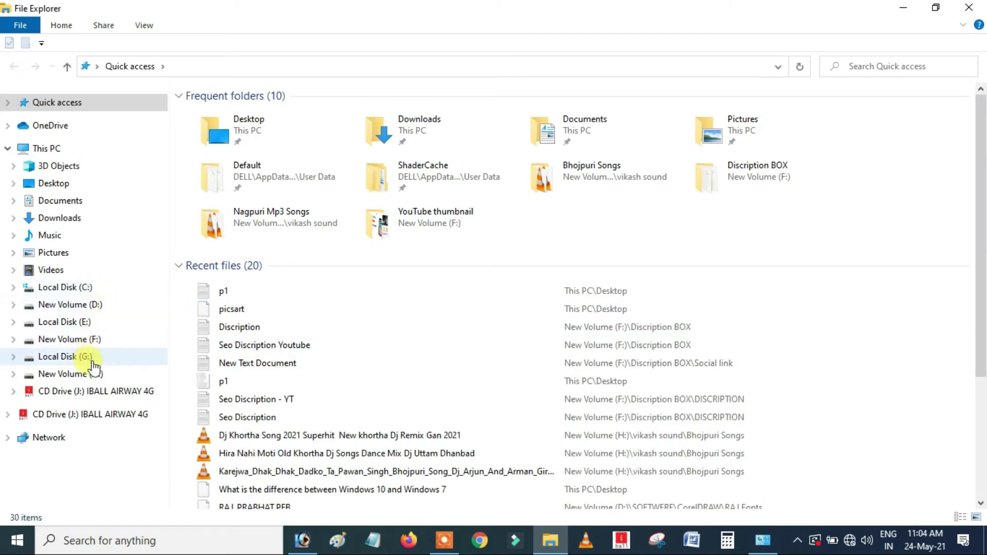
left_click(95, 304)
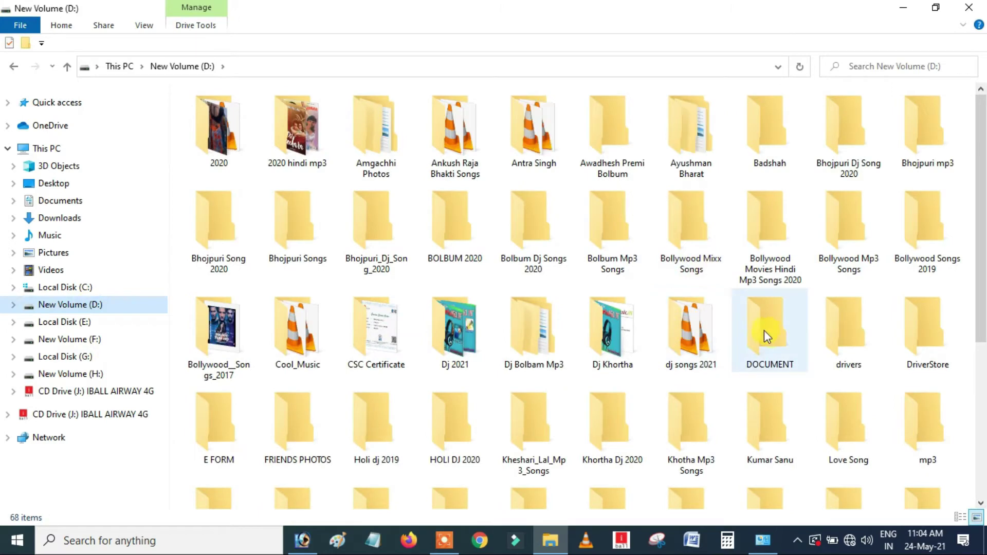
double_click(764, 330)
left_click(13, 66)
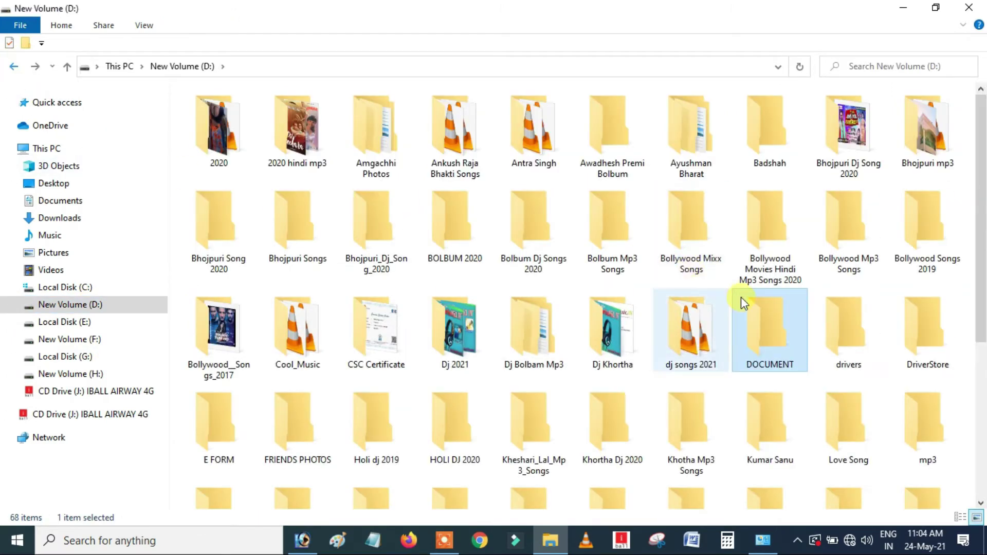
scroll(508, 434, "down", 5)
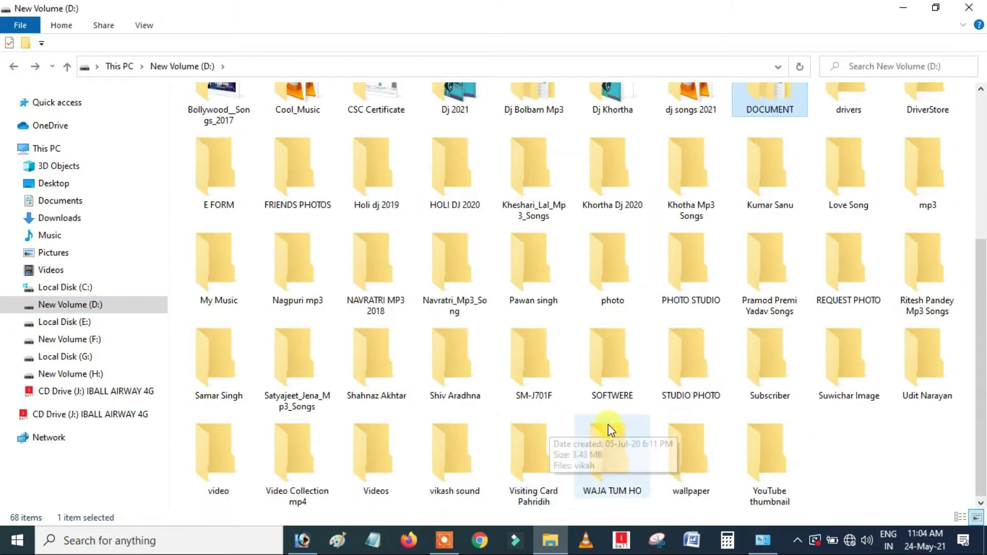
double_click(615, 374)
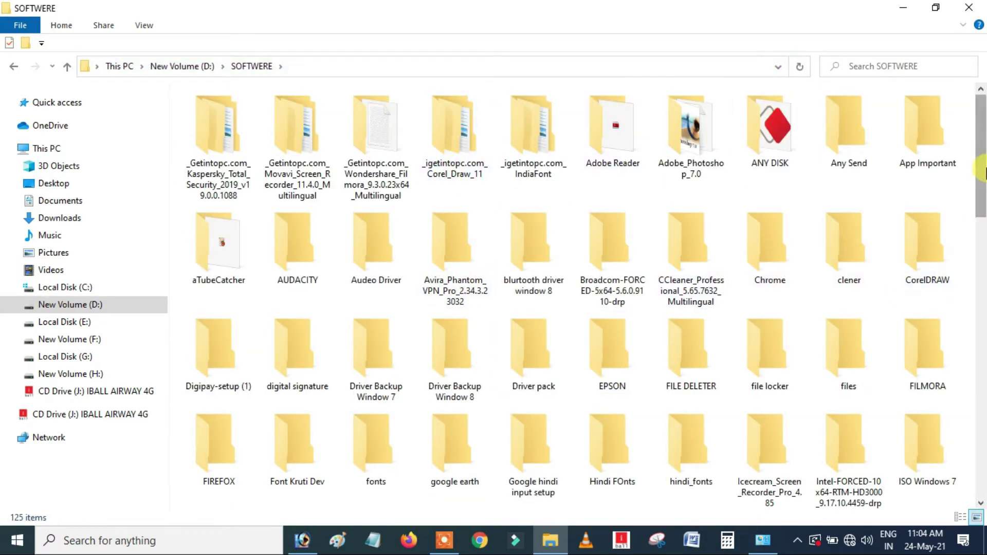
- Open Font Kruti Dev, then the Kruti Dev 010 Bold zip and its inner folder
scroll(874, 154, "down", 3)
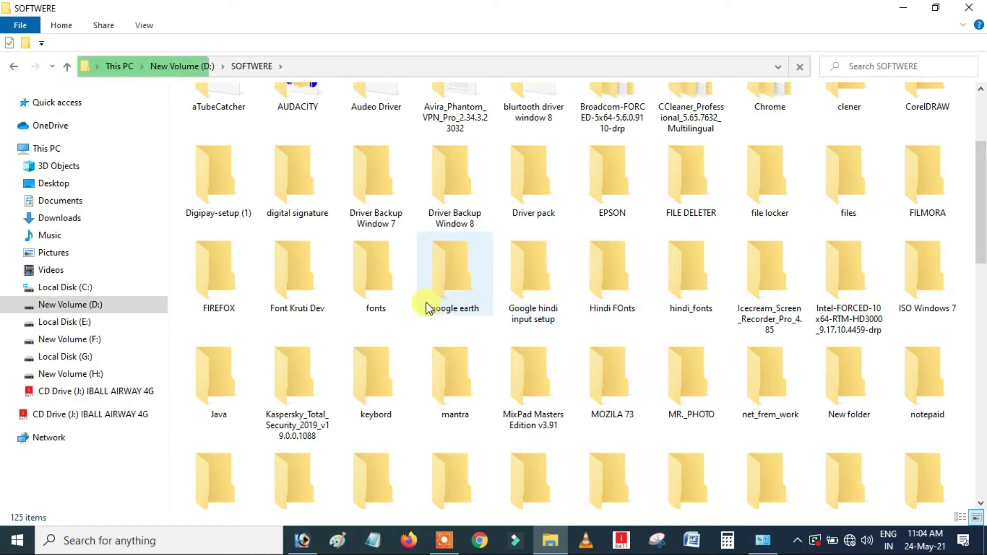
double_click(304, 282)
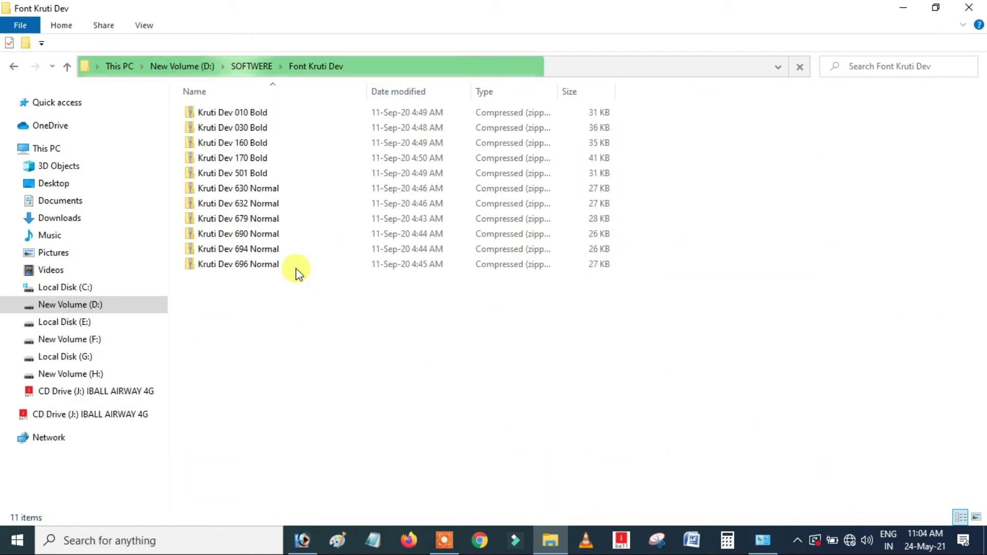
double_click(269, 111)
double_click(242, 113)
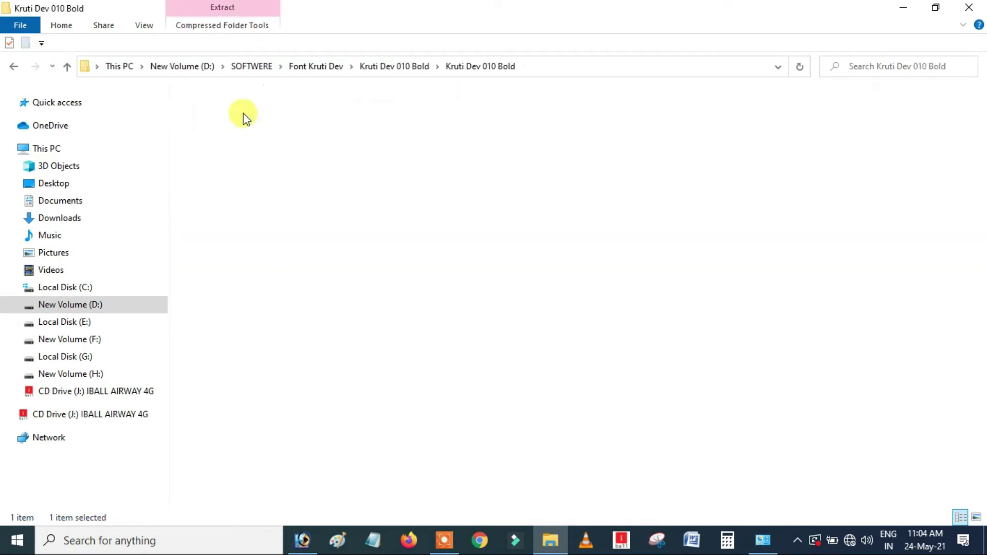
- Copy the Kruti Dev 010 Bold font file and browse to the Videos folder
right_click(239, 112)
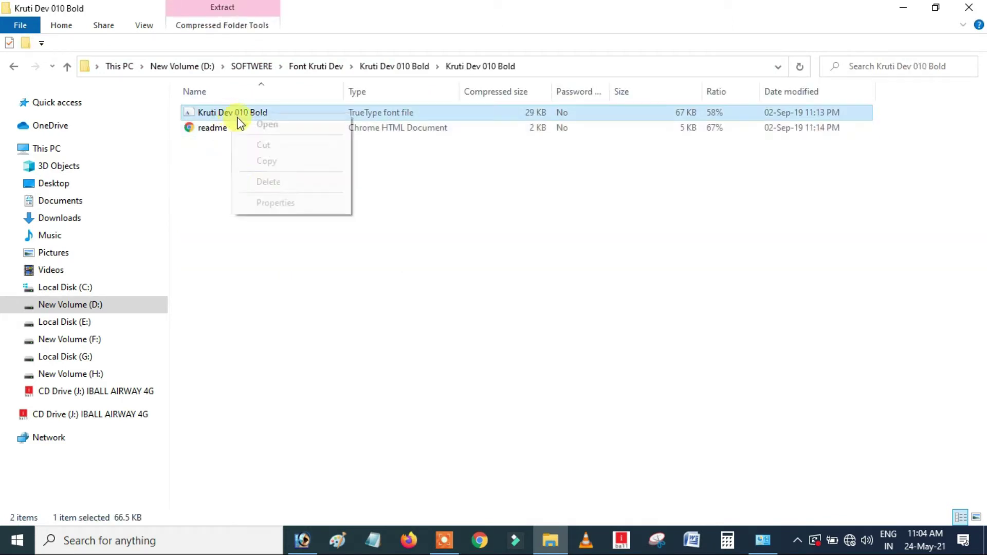
left_click(271, 161)
left_click(60, 202)
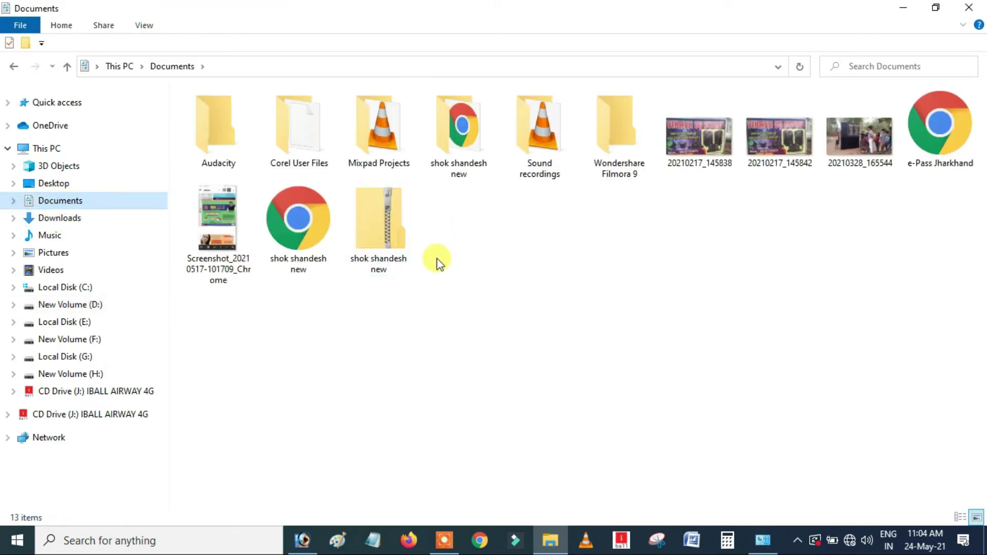
left_click(43, 238)
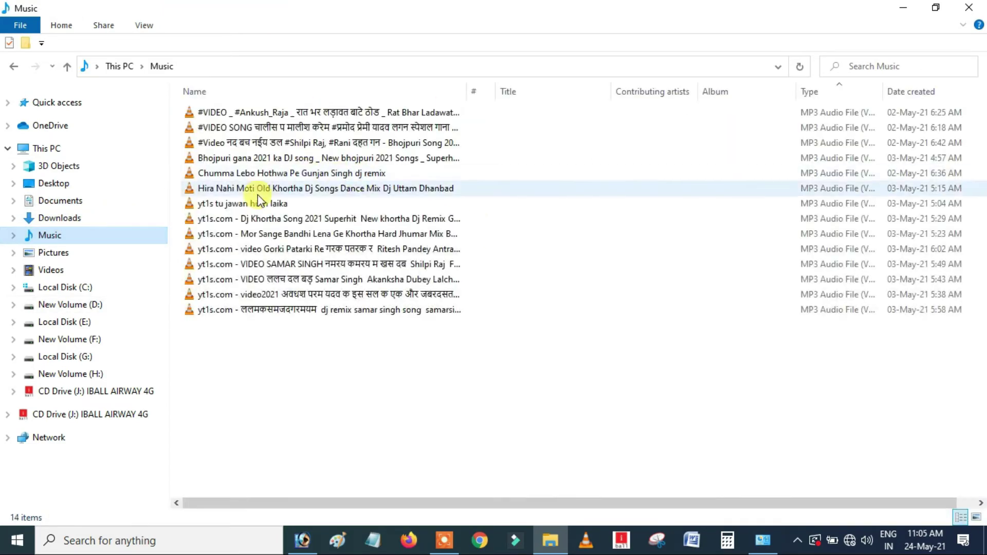
left_click(53, 252)
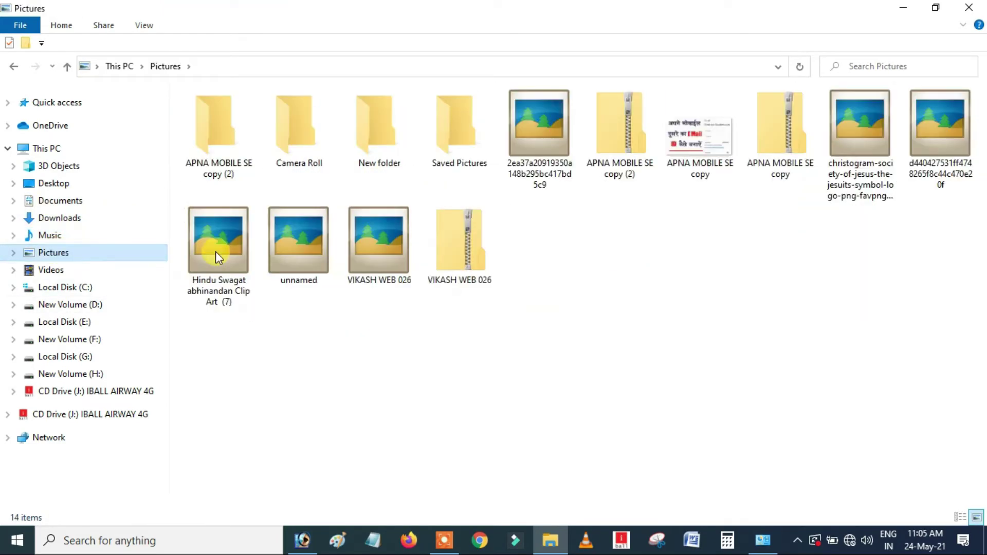
left_click(51, 270)
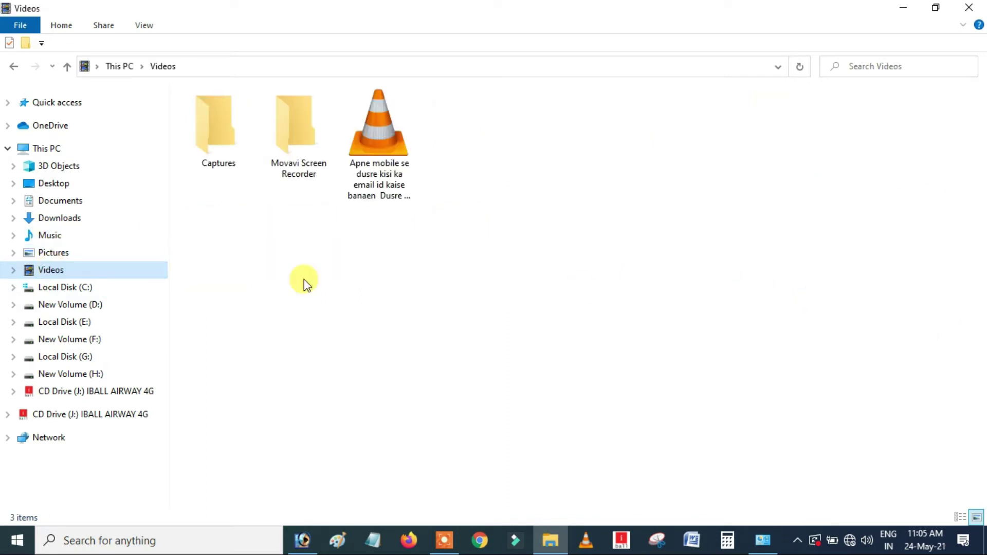
- Delete the three items in Videos, paste the font file there, and copy it
left_click_drag(643, 258, 4, 90)
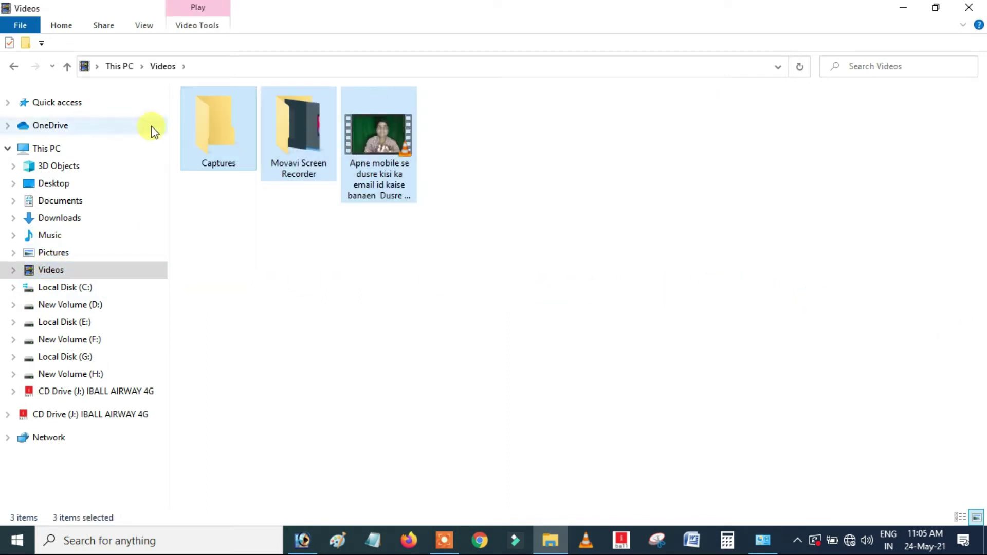
key("Delete")
right_click(459, 187)
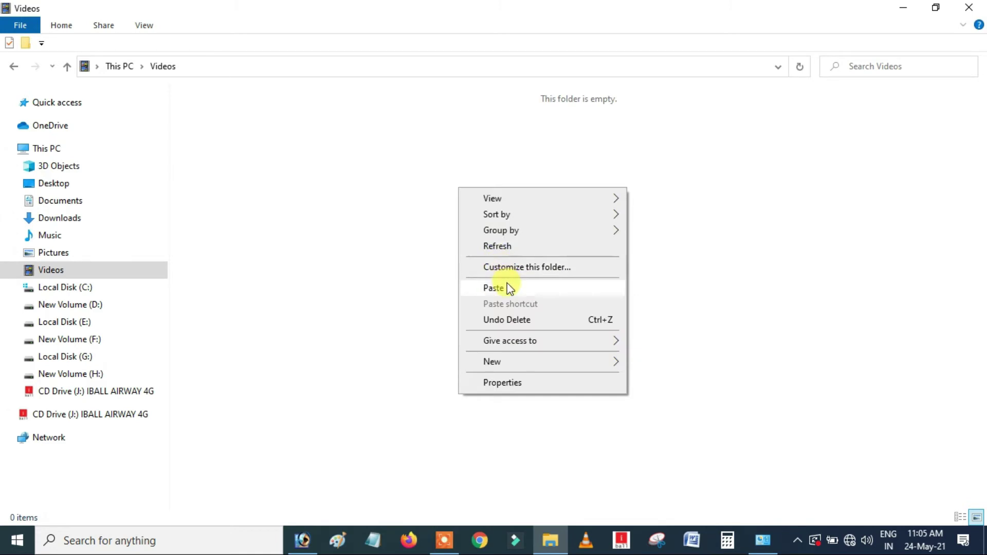
left_click(634, 266)
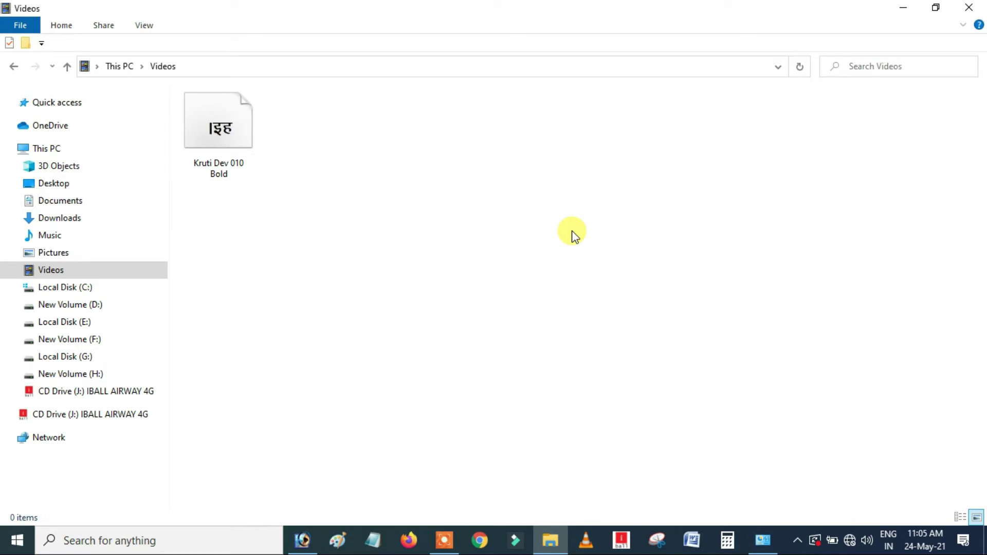
right_click(230, 140)
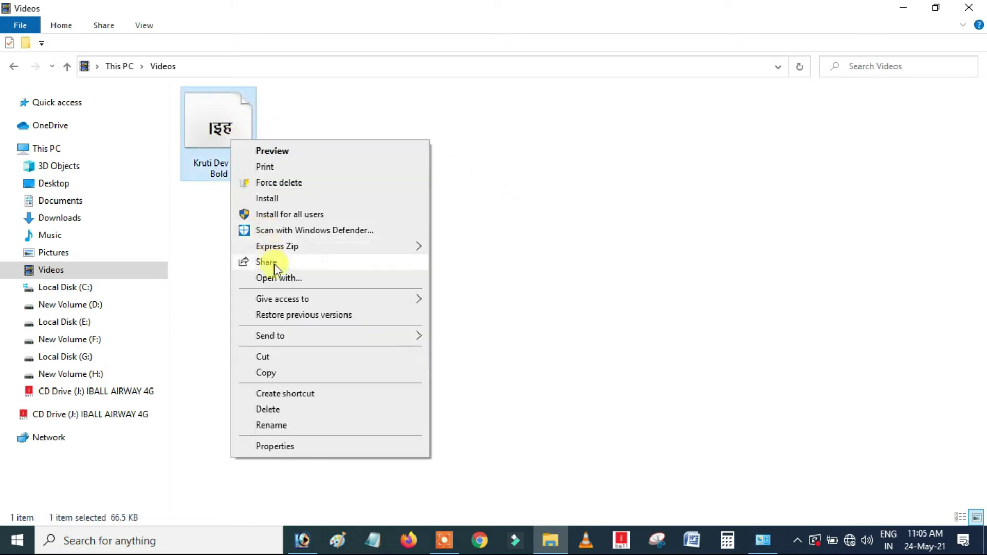
left_click(272, 374)
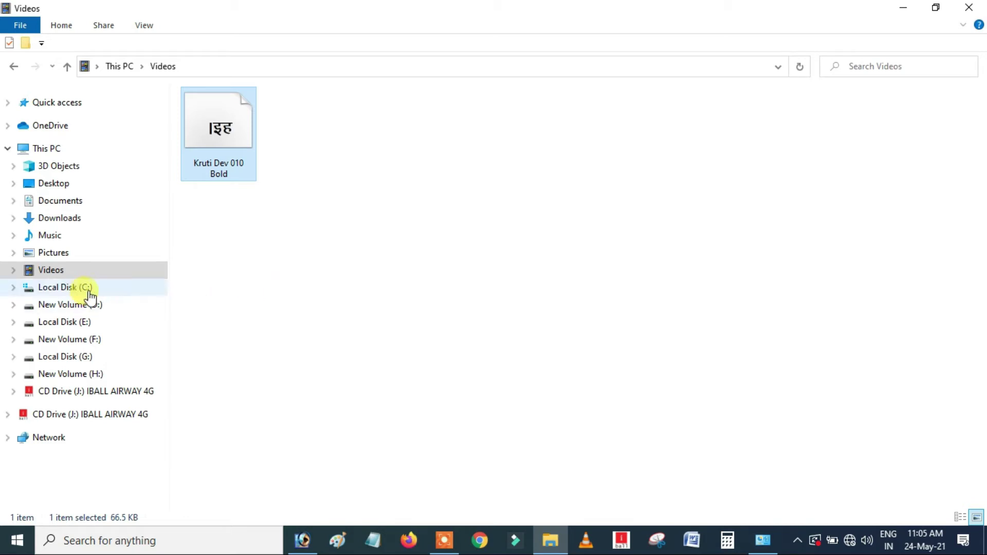
- Paste the Kruti Dev 010 Bold font into C:\Windows\Fonts to install it, then close the window
left_click(74, 288)
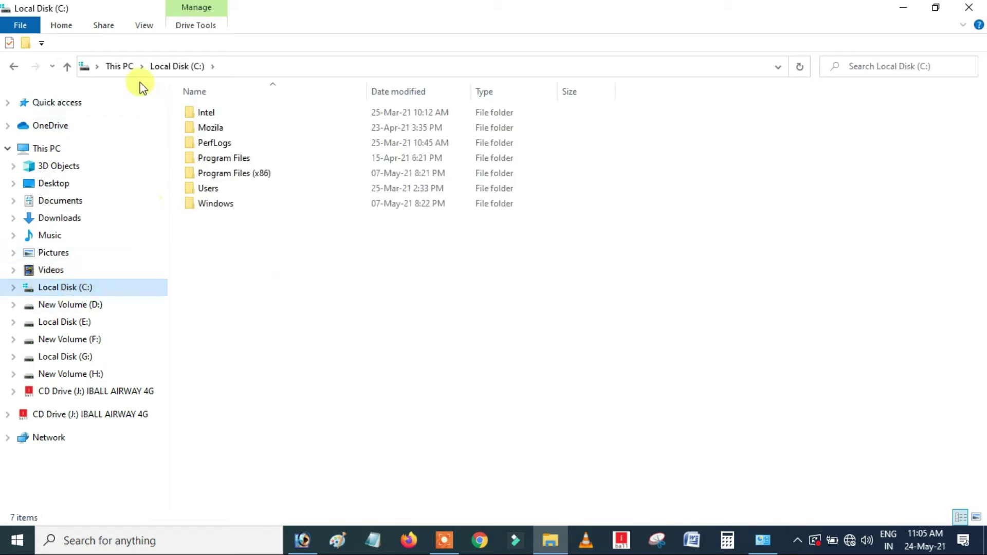
left_click(120, 67)
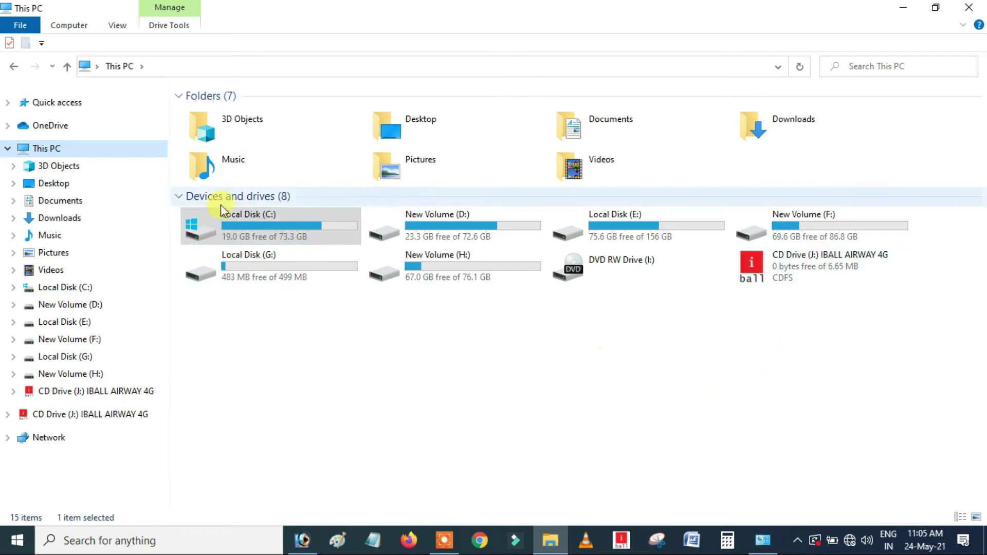
double_click(302, 237)
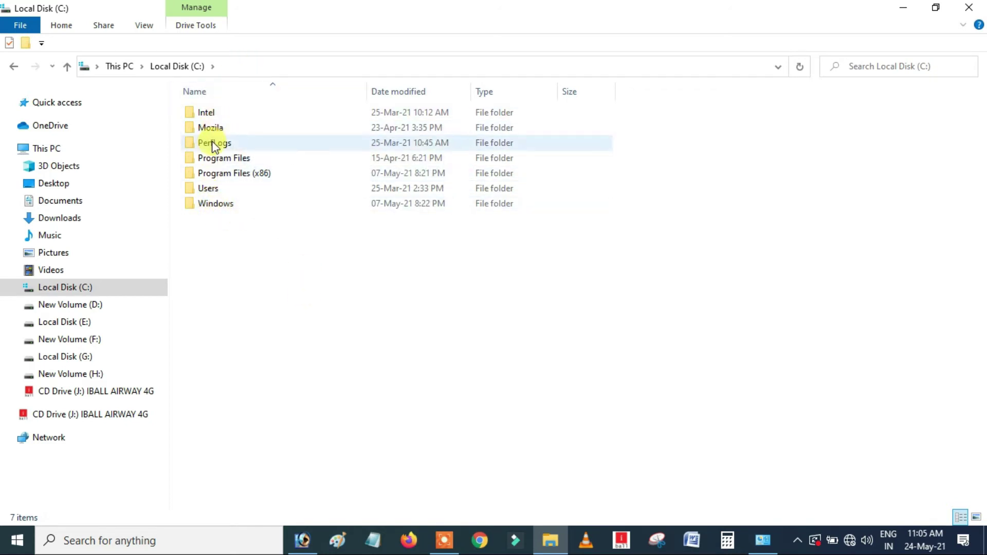
double_click(244, 206)
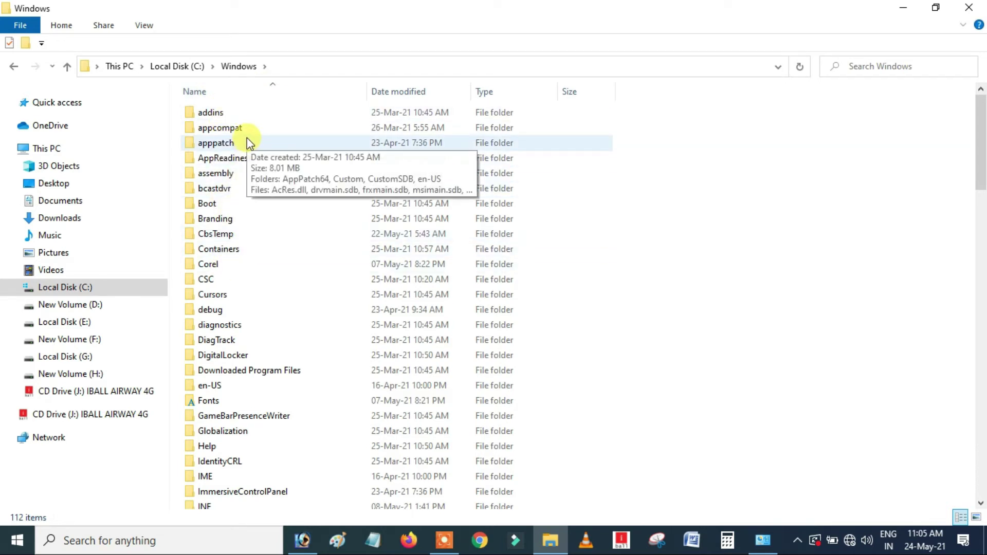
double_click(231, 404)
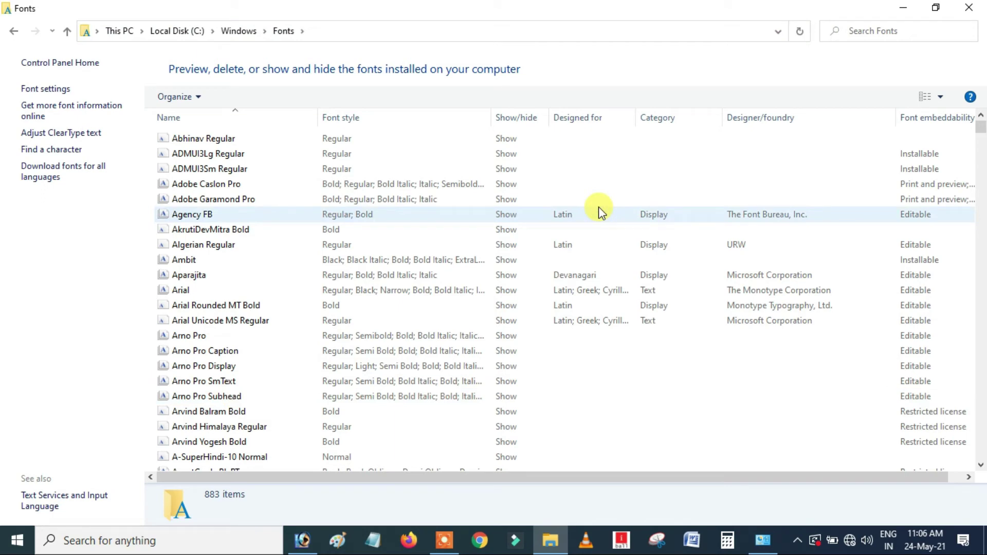
key("ctrl+v")
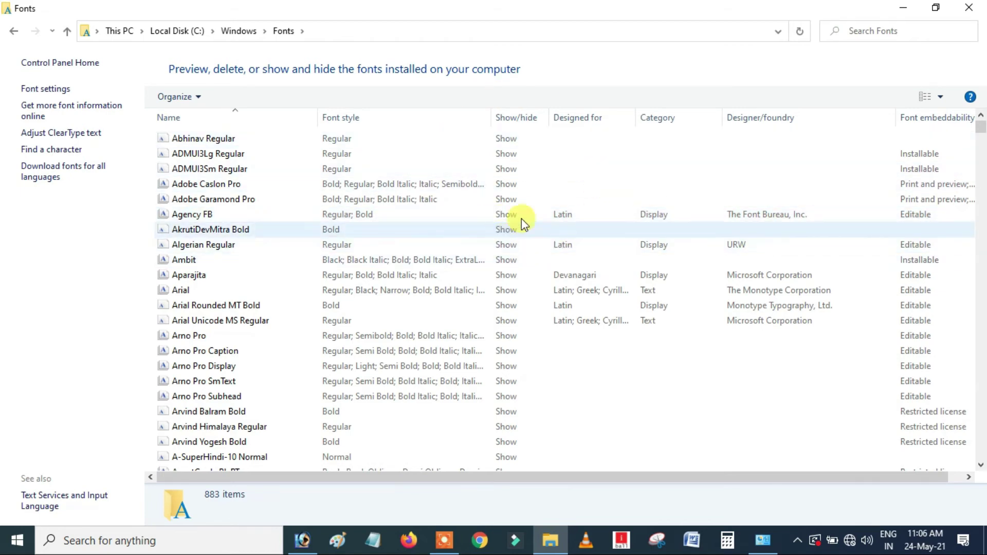
left_click(898, 7)
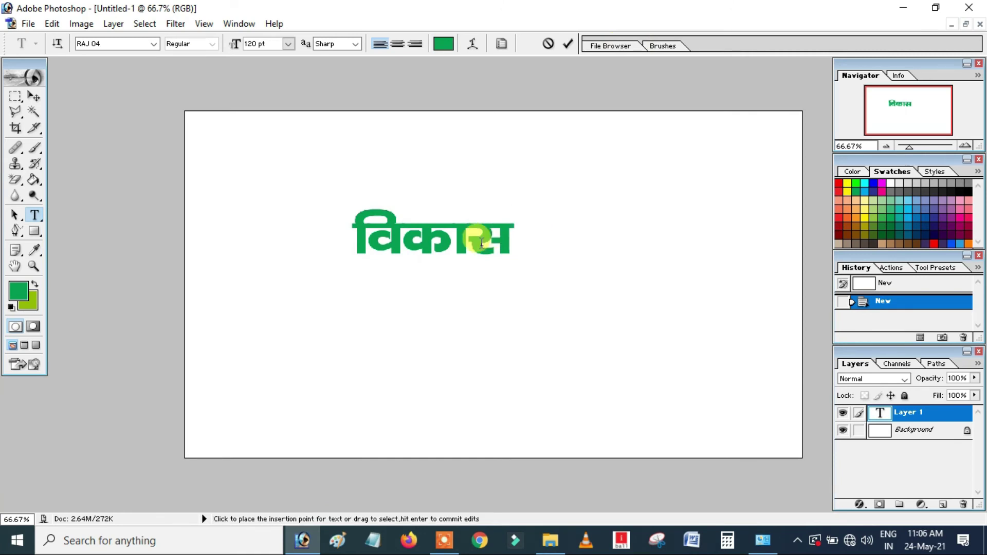
double_click(482, 244)
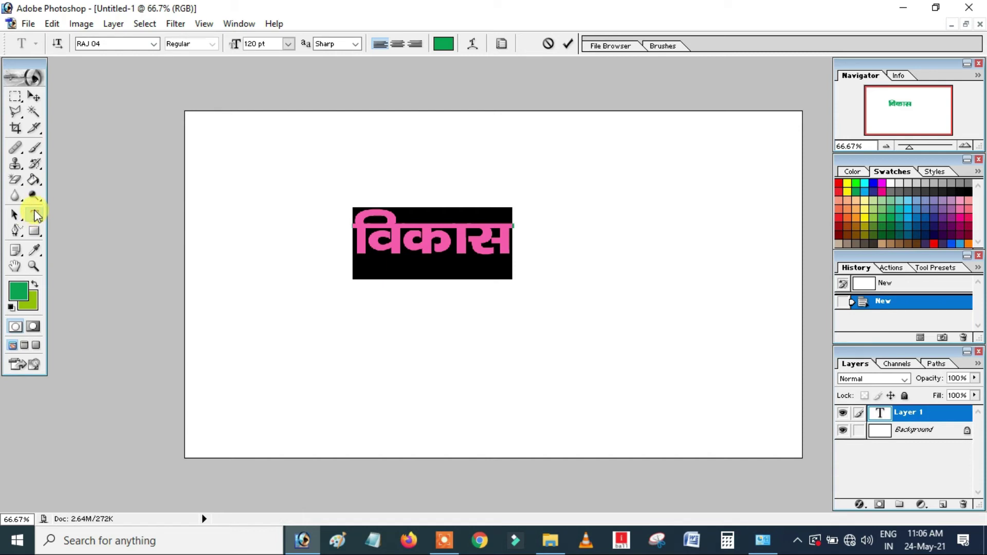
left_click(153, 44)
mouse_move(198, 243)
left_mouse_down()
mouse_move(216, 66)
mouse_move(216, 297)
left_mouse_up()
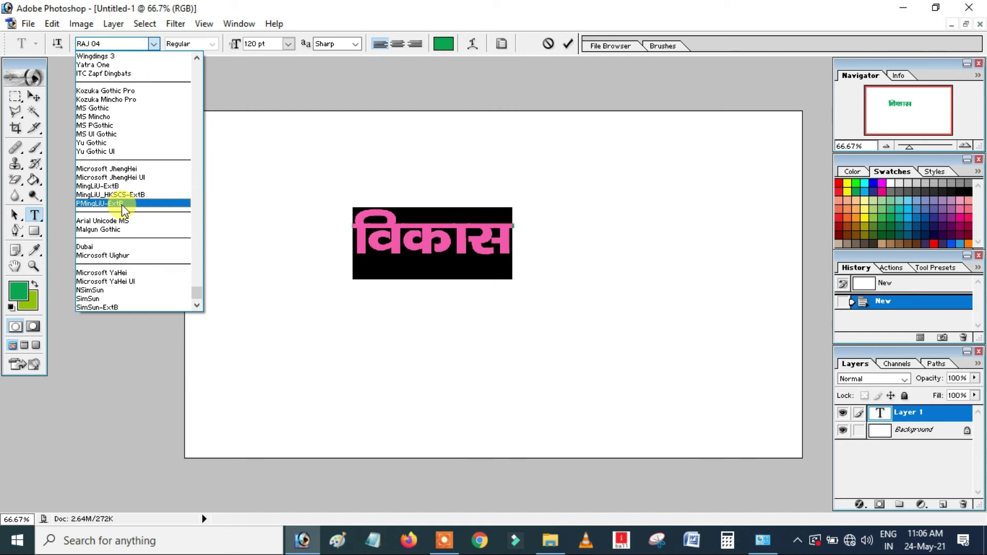
left_click(419, 227)
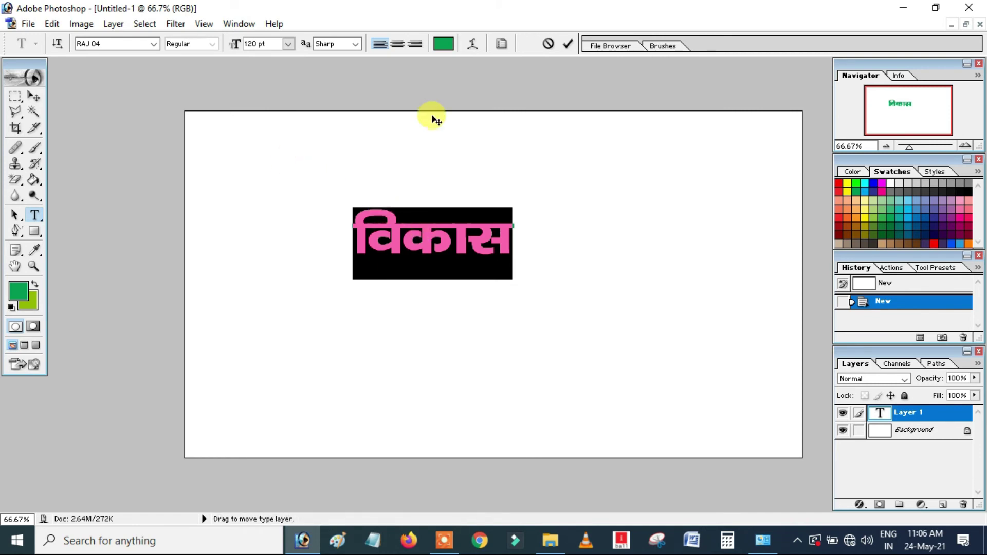
- Cancel the text edit, discarding the विकास text layer
left_click(548, 43)
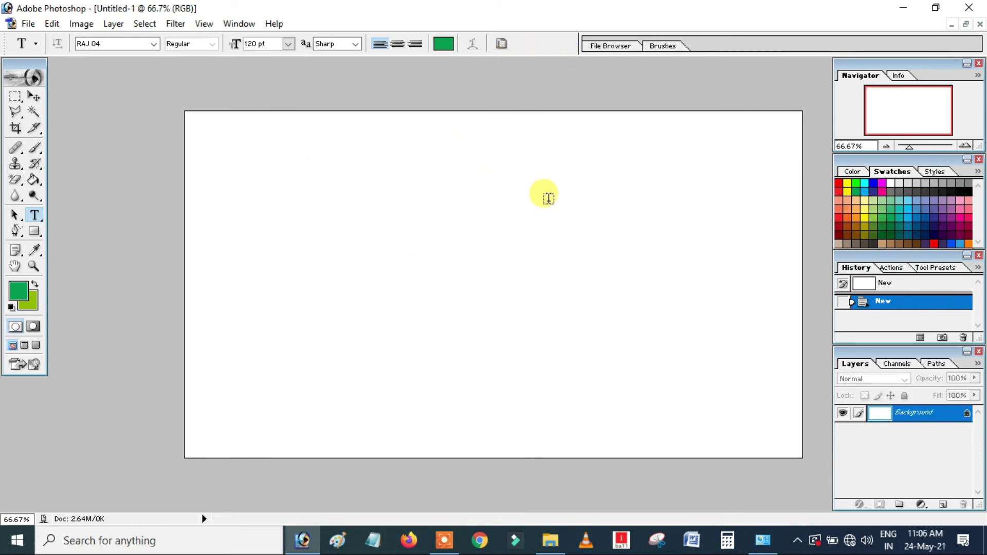